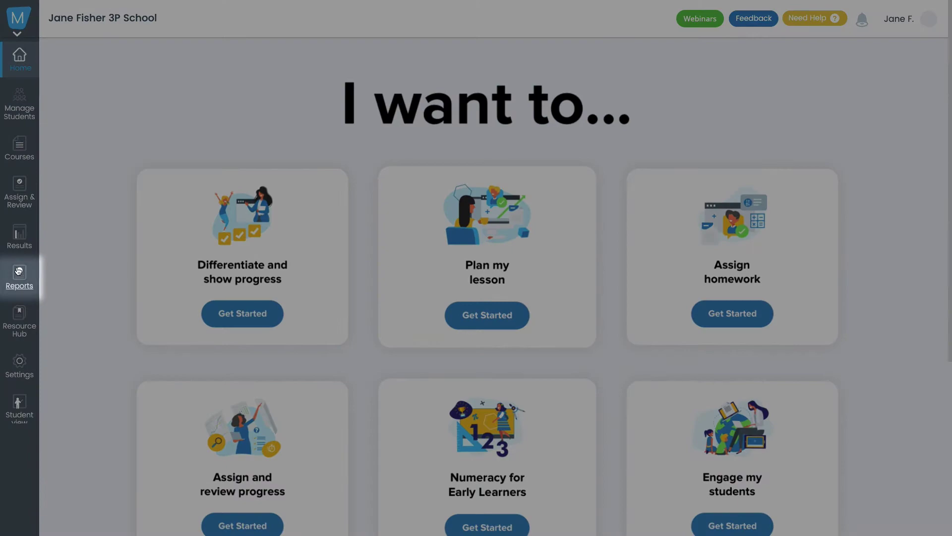
Go to the school's Reports overview from the left sidebar.
{"action": "left_click", "coordinate": [19, 270]}
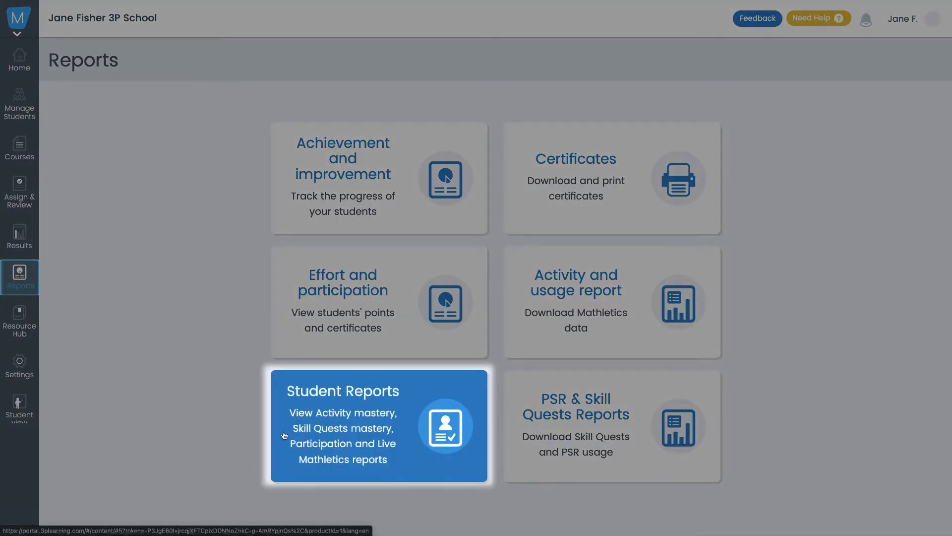
Enter Student Reports and review the group and student filters, keeping All students.
{"action": "left_click", "coordinate": [286, 430]}
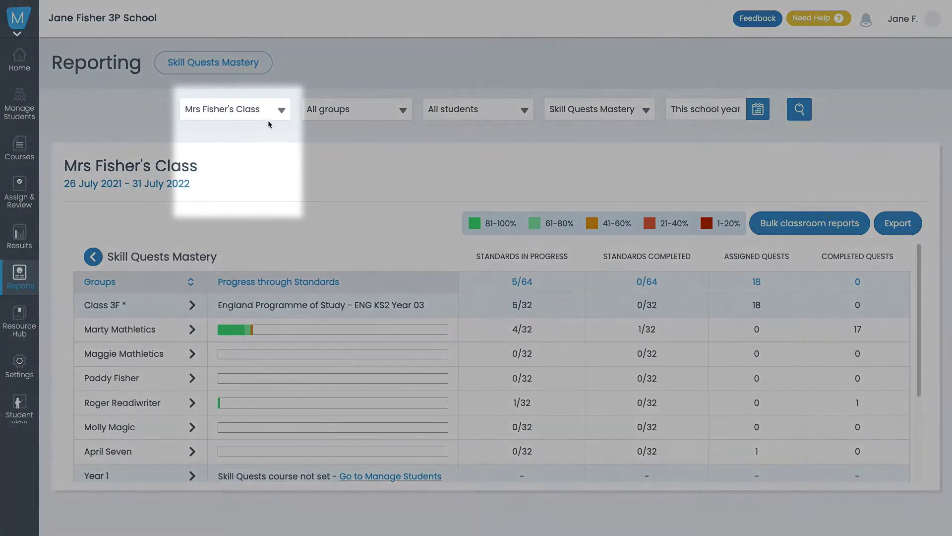
{"action": "left_click", "coordinate": [281, 109]}
{"action": "left_click", "coordinate": [357, 109]}
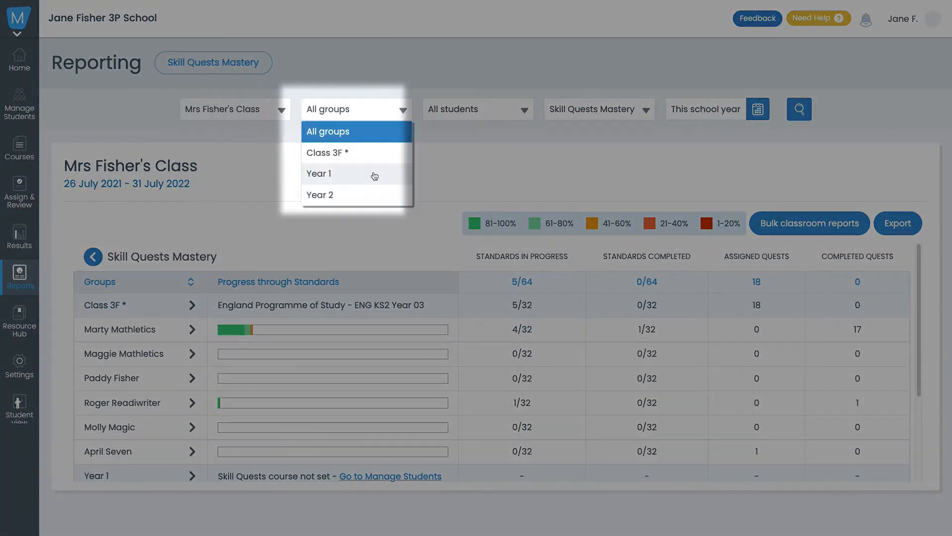
{"action": "left_click", "coordinate": [385, 167]}
{"action": "left_click", "coordinate": [477, 110]}
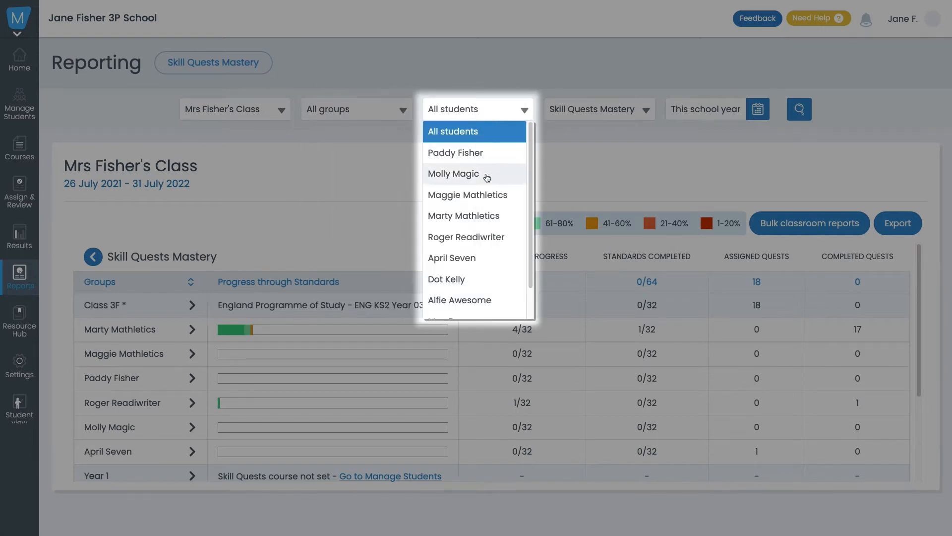
{"action": "left_click", "coordinate": [567, 151]}
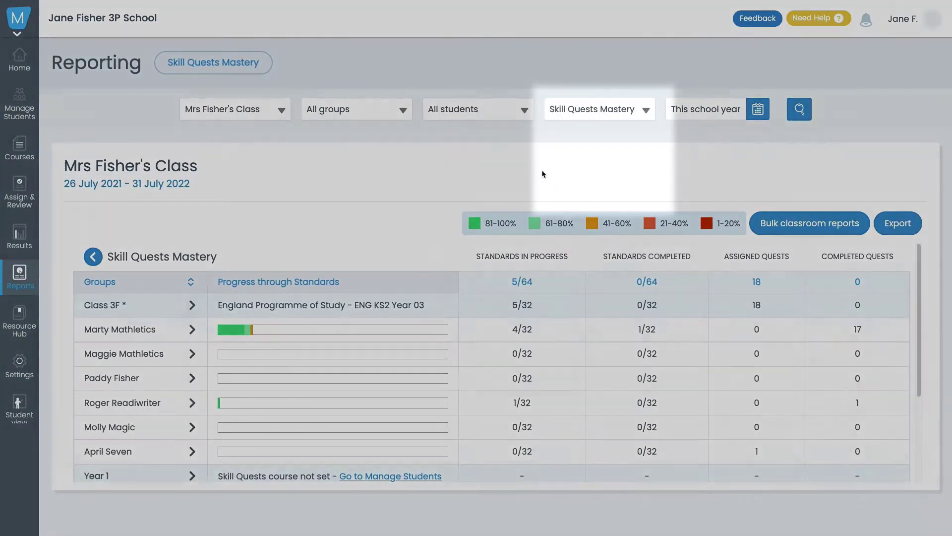
Review the report type and date range choices, keeping This school year.
{"action": "left_click", "coordinate": [624, 113]}
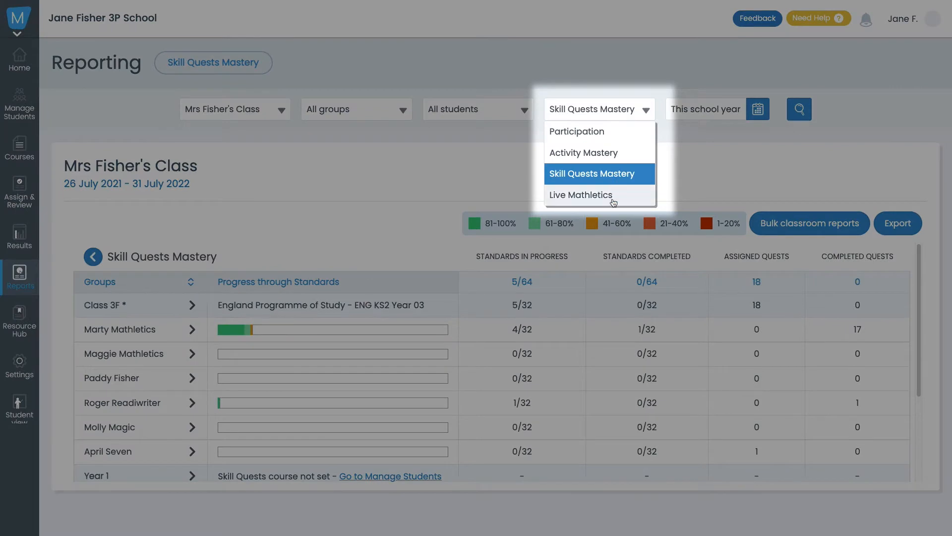
{"action": "left_click", "coordinate": [645, 113]}
{"action": "left_click", "coordinate": [758, 110]}
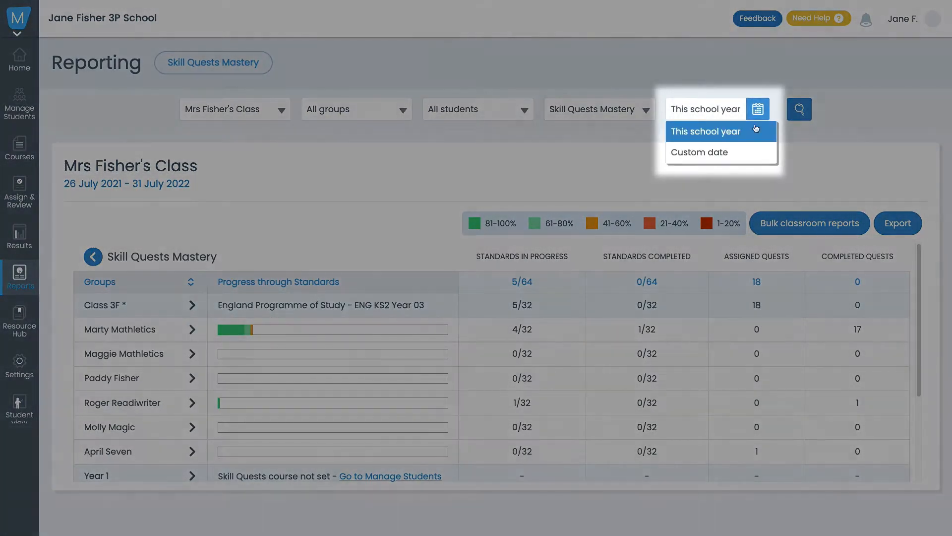
{"action": "left_click", "coordinate": [750, 134]}
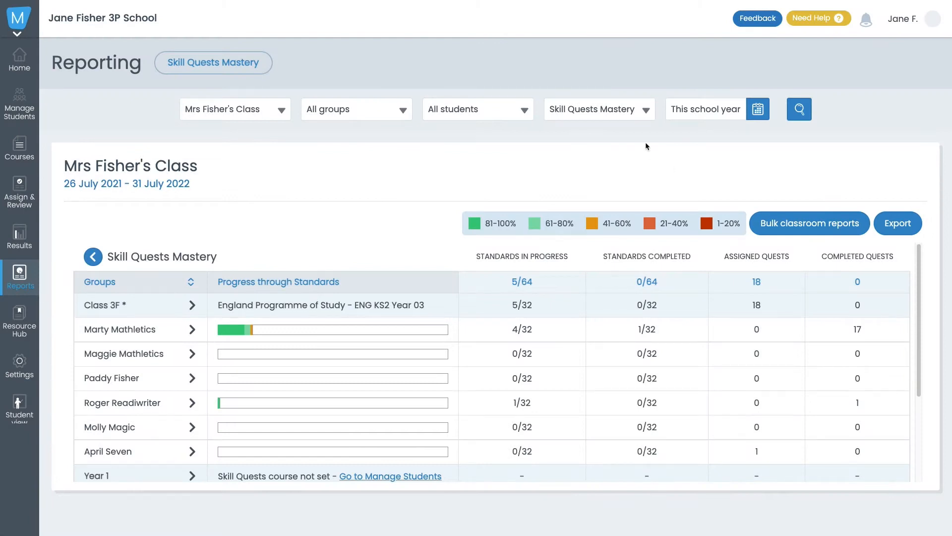
Switch Mrs Fisher's Class to the Participation report, then visit the admin reports section.
{"action": "left_click", "coordinate": [645, 112]}
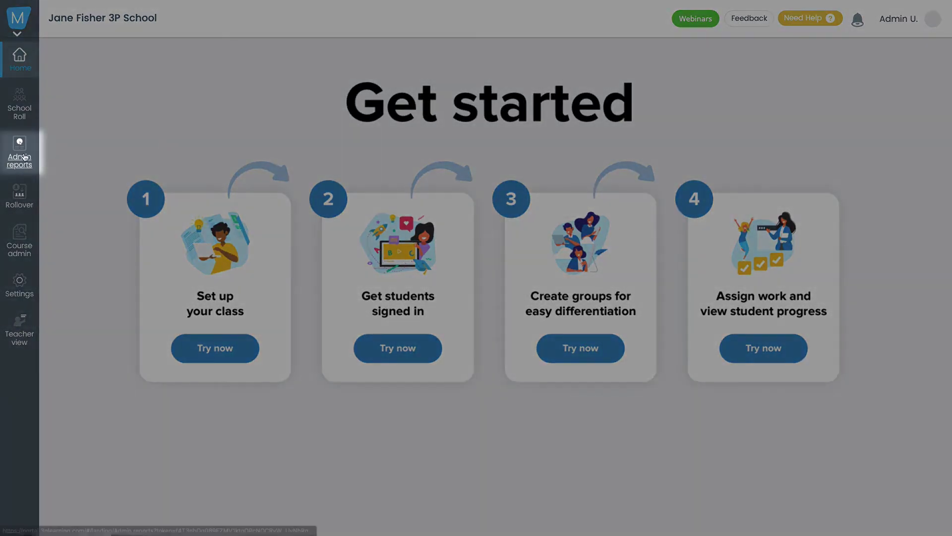
{"action": "left_click", "coordinate": [20, 153]}
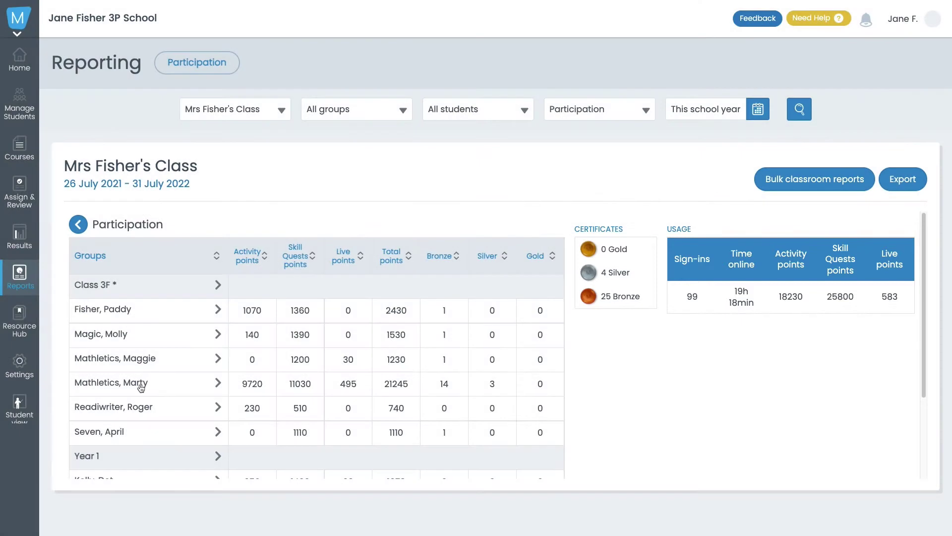
View Marty Mathletics' Participation report, keeping improvement compared as First vs Latest.
{"action": "left_click", "coordinate": [142, 384]}
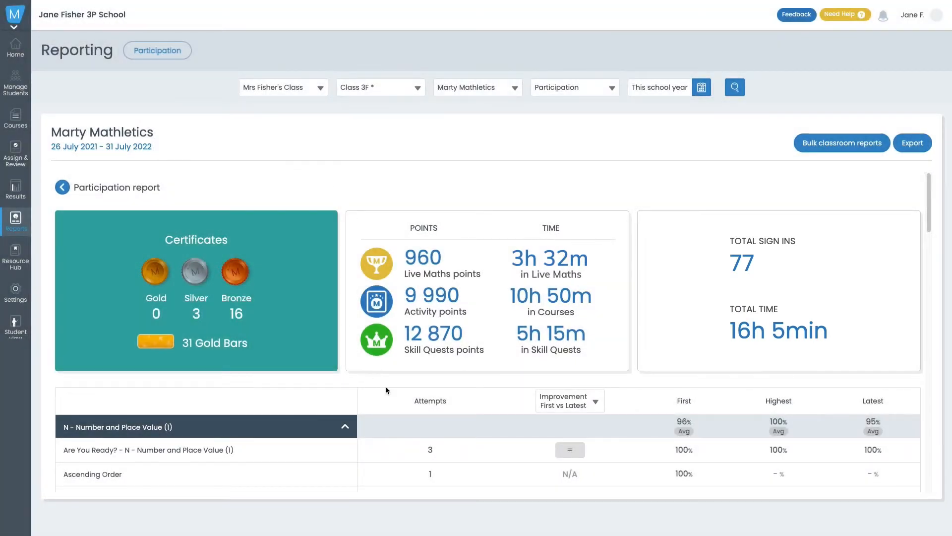
{"action": "scroll", "coordinate": [385, 387], "scroll_direction": "down", "scroll_amount": 3}
{"action": "scroll", "coordinate": [386, 386], "scroll_direction": "down", "scroll_amount": 2}
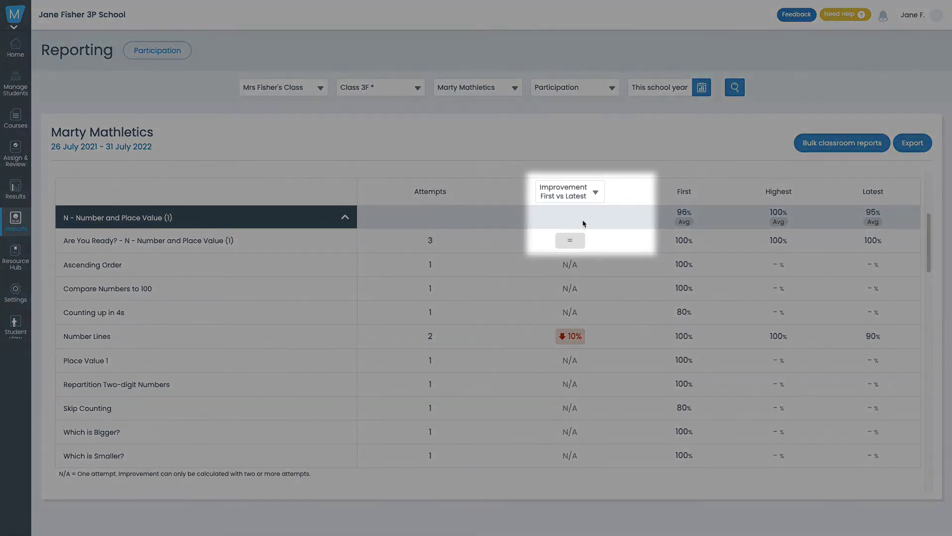
{"action": "left_click", "coordinate": [595, 195]}
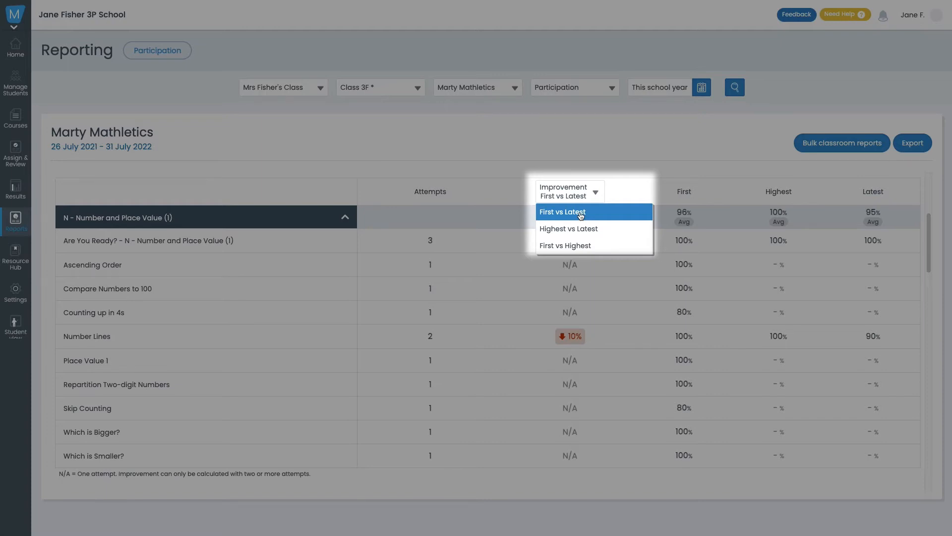
{"action": "left_click", "coordinate": [580, 215]}
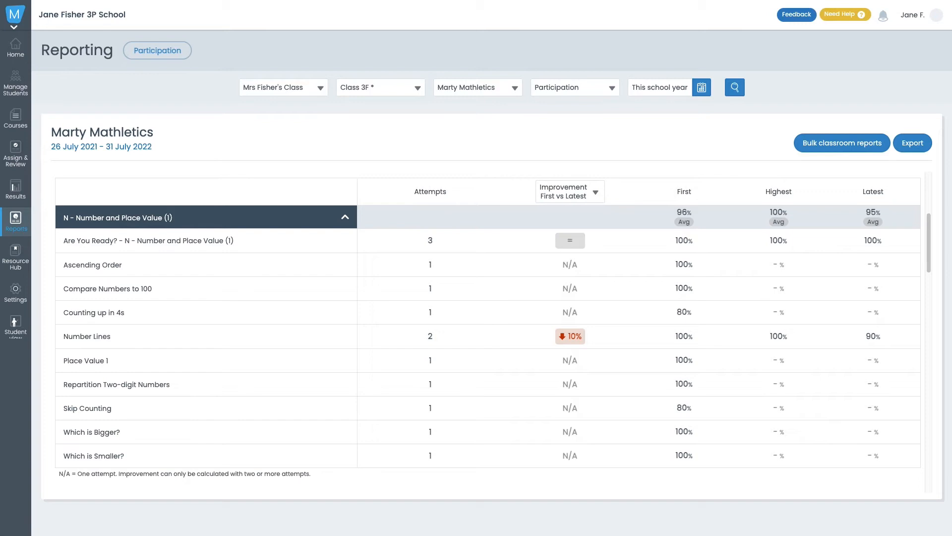
{"action": "scroll", "coordinate": [412, 350], "scroll_direction": "up", "scroll_amount": 5}
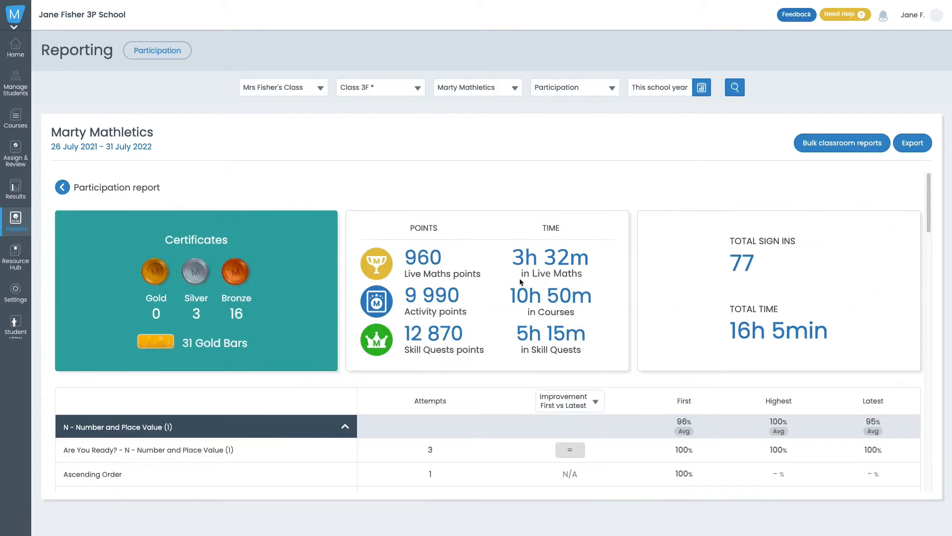
{"action": "left_click", "coordinate": [607, 91]}
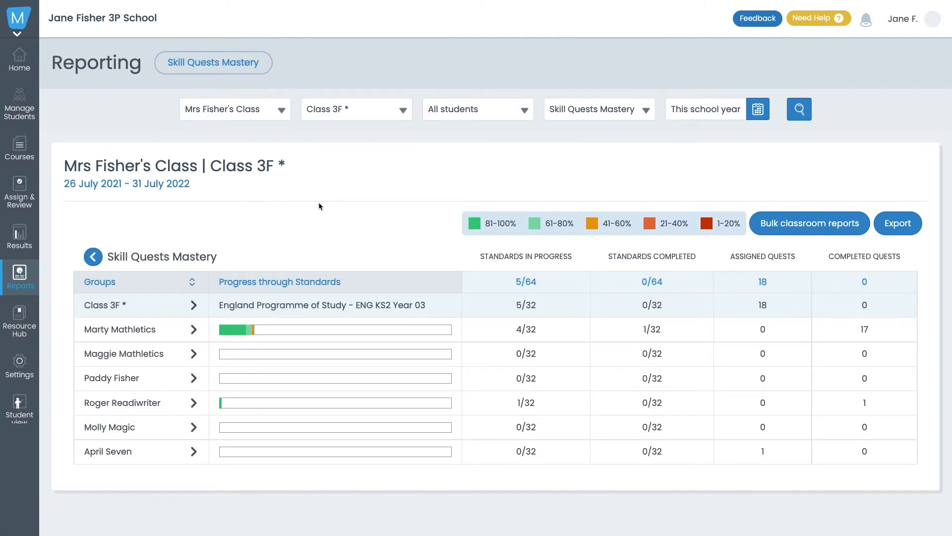
View Marty's standards progress, his highest-accuracy skills, then the lowest-accuracy skill at 58%.
{"action": "left_click", "coordinate": [147, 332]}
{"action": "scroll", "coordinate": [474, 335], "scroll_direction": "down", "scroll_amount": 3}
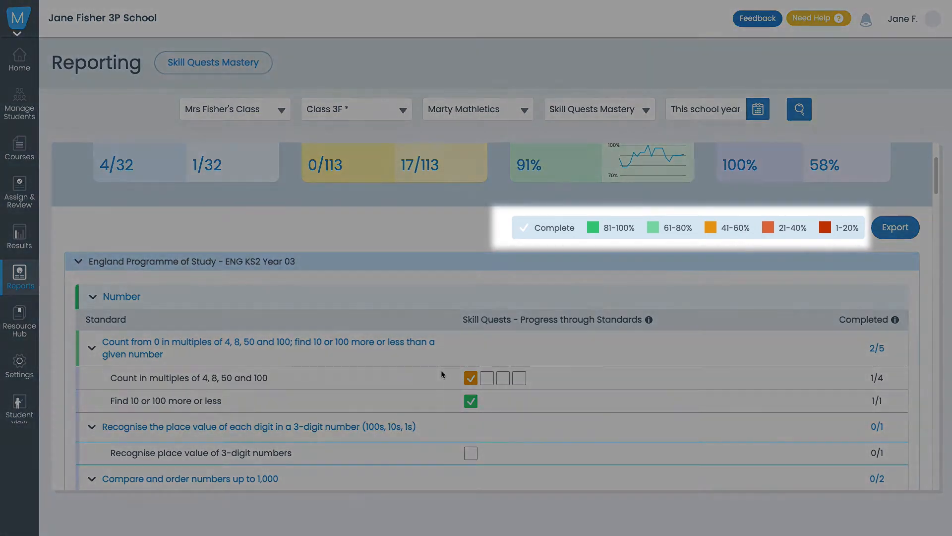
{"action": "scroll", "coordinate": [678, 264], "scroll_direction": "up", "scroll_amount": 3}
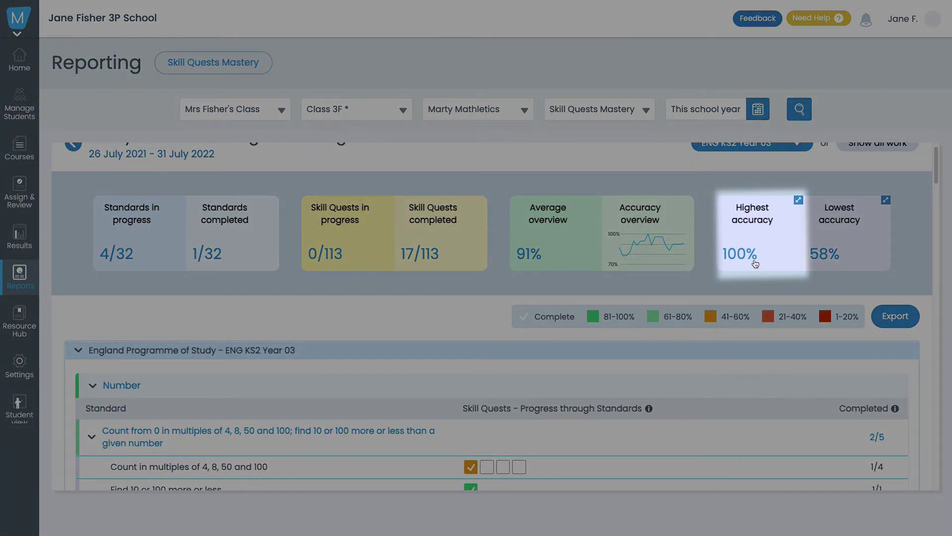
{"action": "left_click", "coordinate": [752, 254]}
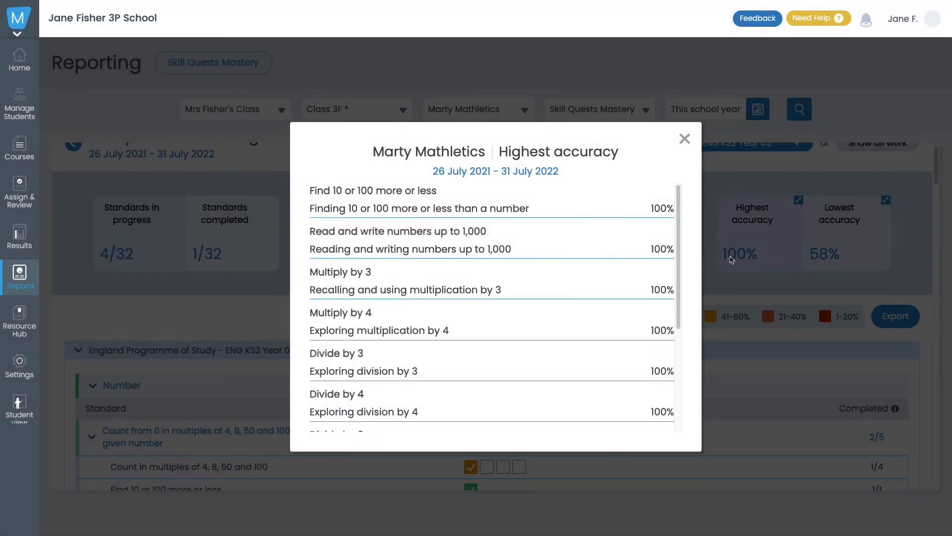
{"action": "scroll", "coordinate": [681, 253], "scroll_direction": "down", "scroll_amount": 2}
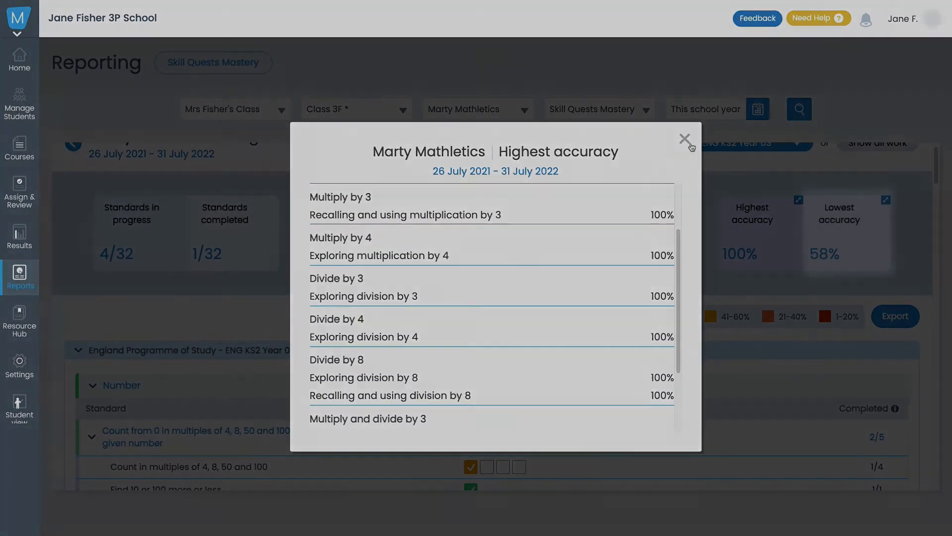
{"action": "left_click", "coordinate": [685, 140]}
{"action": "left_click", "coordinate": [877, 263]}
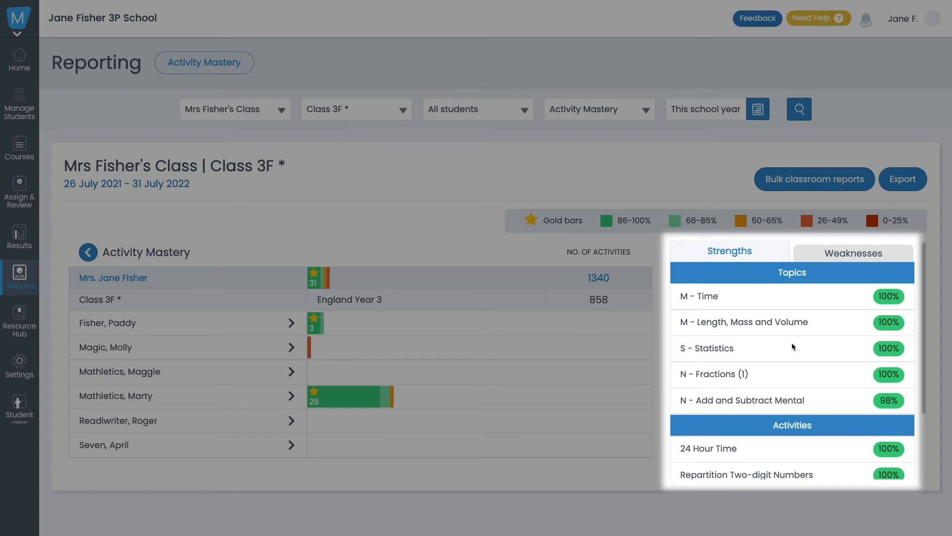
{"action": "scroll", "coordinate": [792, 343], "scroll_direction": "down", "scroll_amount": 3}
{"action": "scroll", "coordinate": [792, 342], "scroll_direction": "down", "scroll_amount": 3}
{"action": "scroll", "coordinate": [792, 343], "scroll_direction": "up", "scroll_amount": 6}
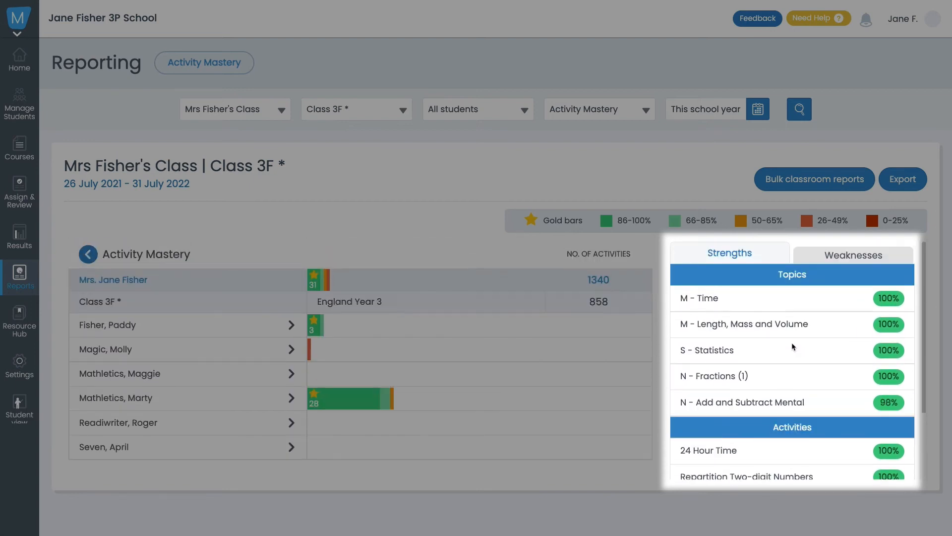
Show Class 3F's weakest topics and activities in the Activity Mastery report.
{"action": "left_click", "coordinate": [845, 255]}
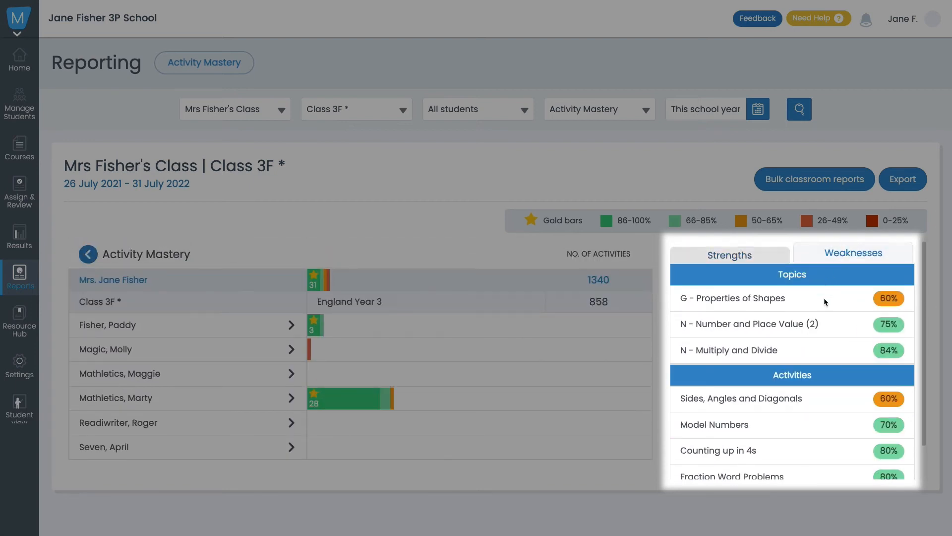
{"action": "scroll", "coordinate": [824, 298], "scroll_direction": "down", "scroll_amount": 2}
{"action": "scroll", "coordinate": [824, 298], "scroll_direction": "up", "scroll_amount": 1}
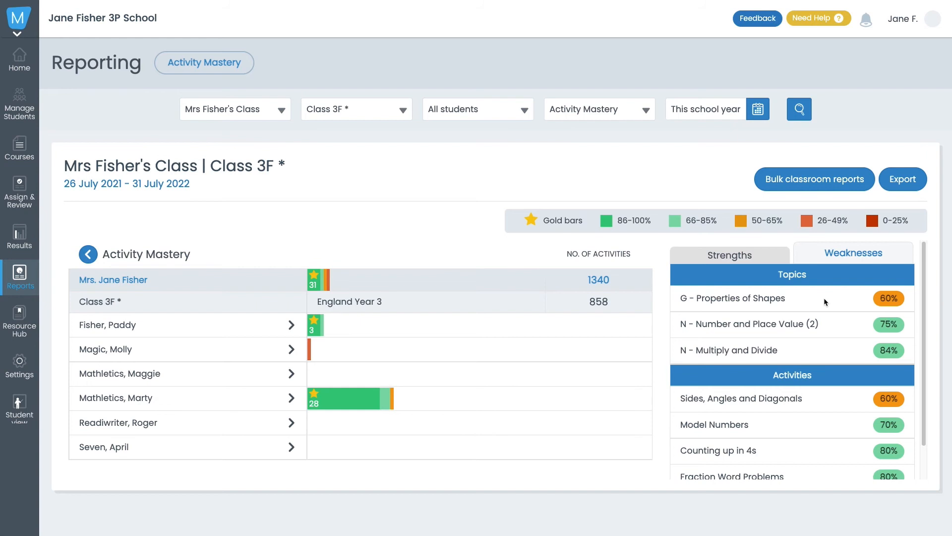
View one student's Activity Mastery weaknesses and strengths, then limit the table to test results.
{"action": "left_click", "coordinate": [152, 397]}
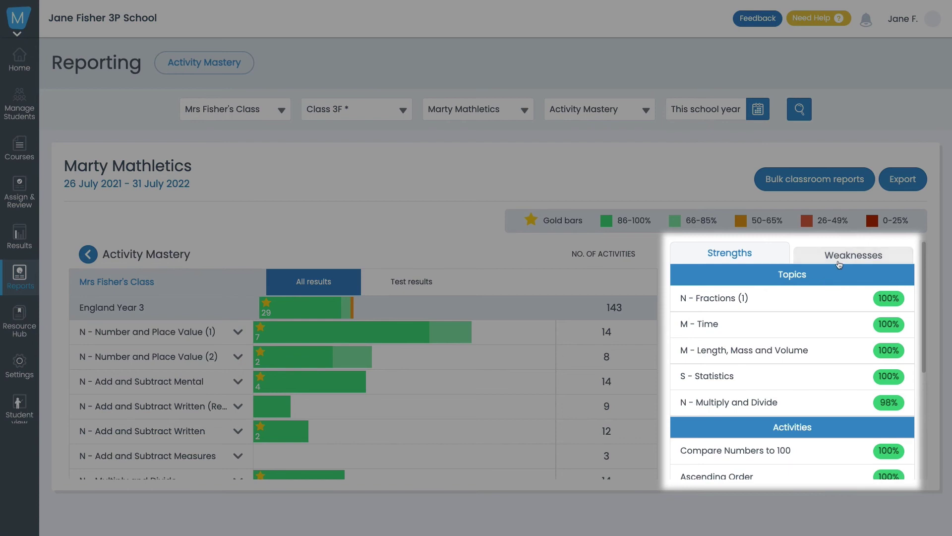
{"action": "left_click", "coordinate": [839, 261]}
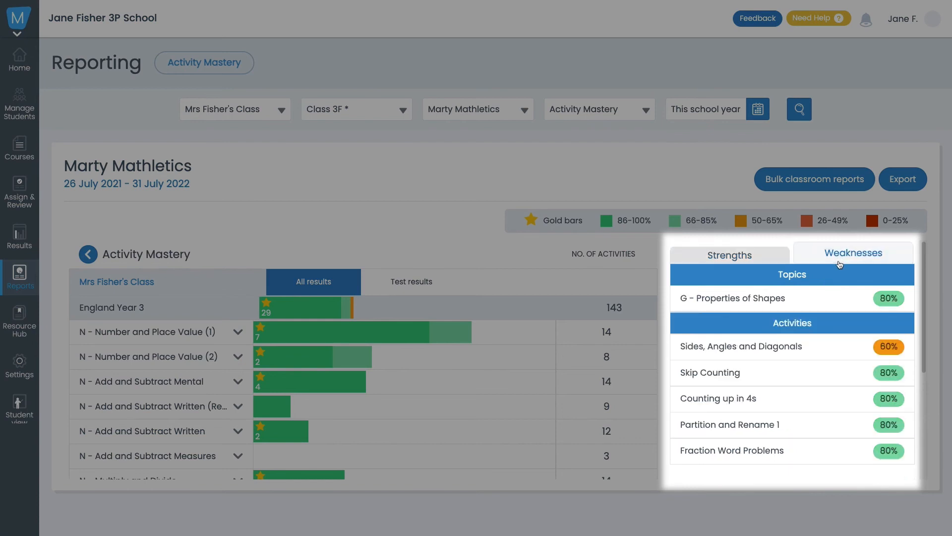
{"action": "left_click", "coordinate": [769, 257]}
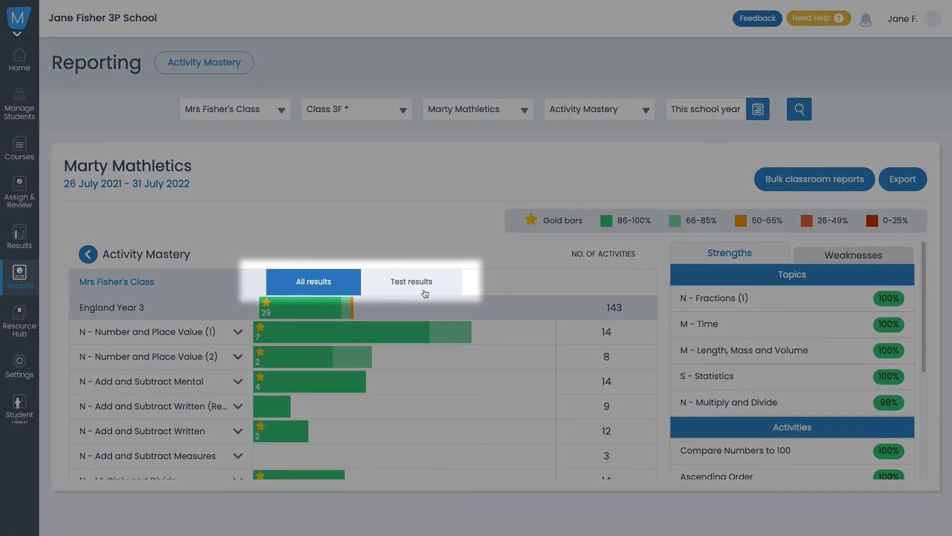
{"action": "left_click", "coordinate": [425, 293]}
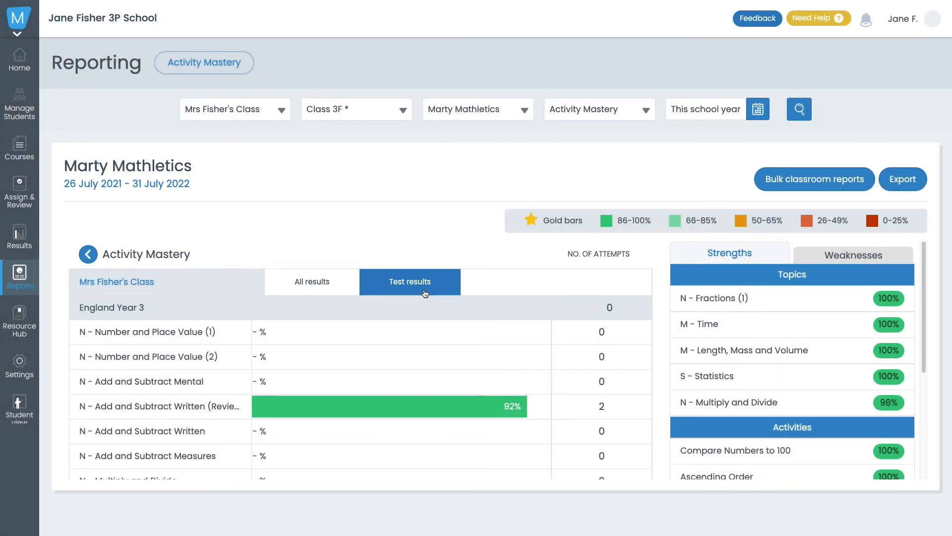
Compare class Live Mathletics scores at levels 4, 2 and 3, then view Marty's level-by-level report.
{"action": "left_click", "coordinate": [327, 287]}
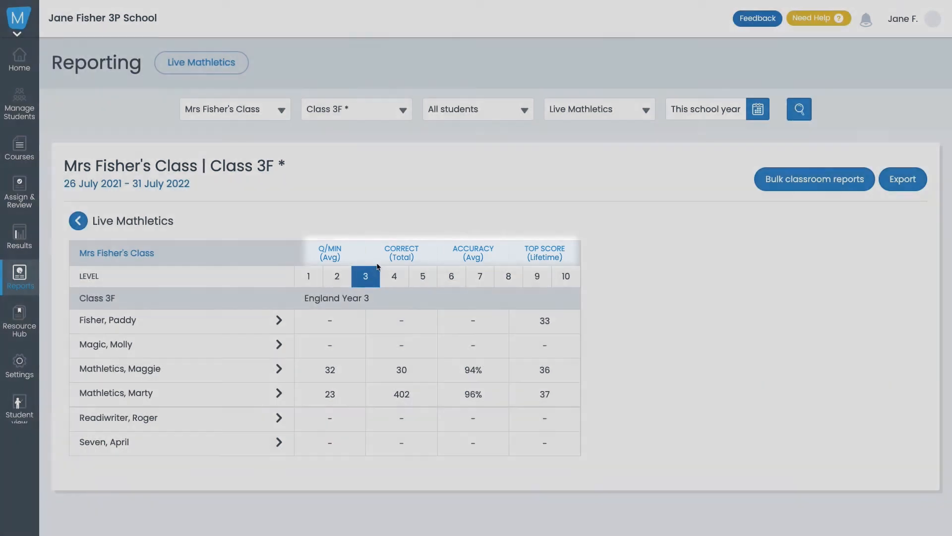
{"action": "left_click", "coordinate": [394, 276]}
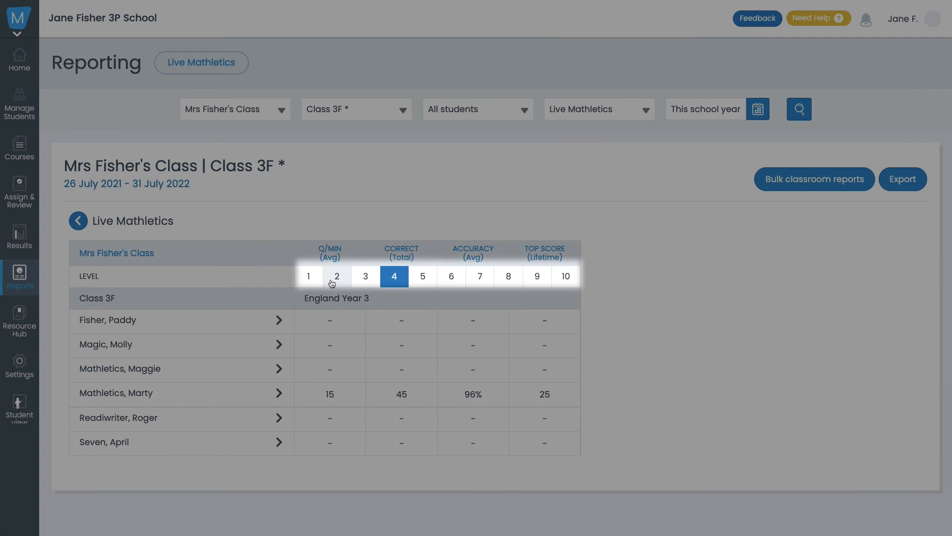
{"action": "left_click", "coordinate": [336, 276]}
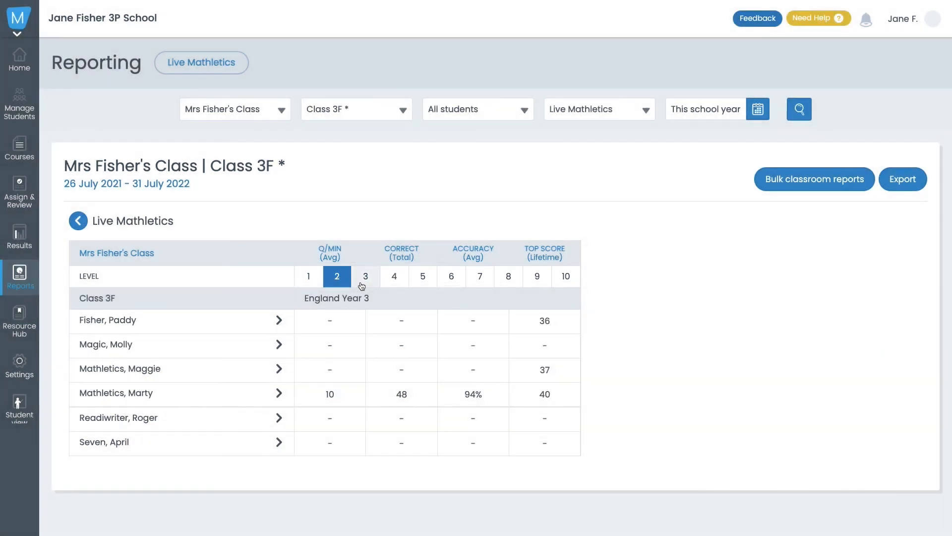
{"action": "left_click", "coordinate": [364, 276]}
{"action": "left_click", "coordinate": [146, 393]}
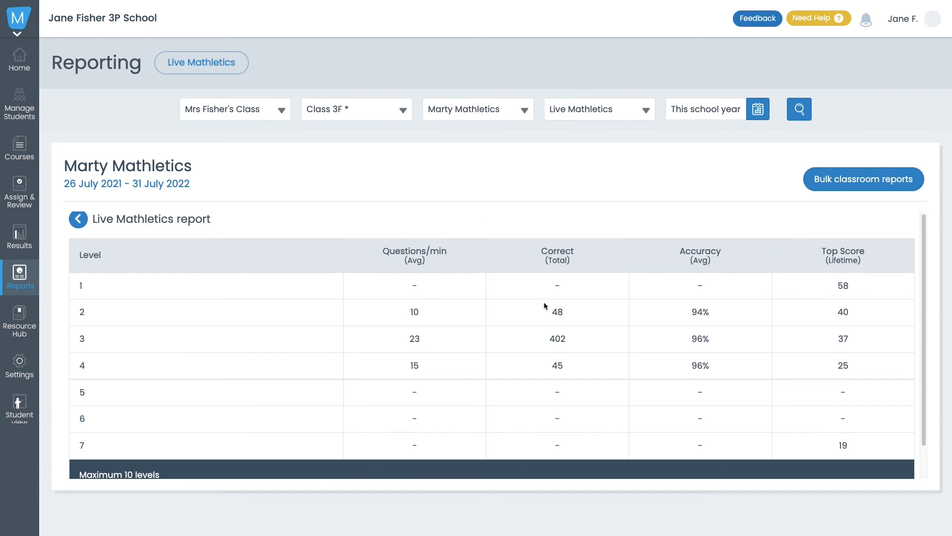
{"action": "scroll", "coordinate": [556, 342], "scroll_direction": "down", "scroll_amount": 1}
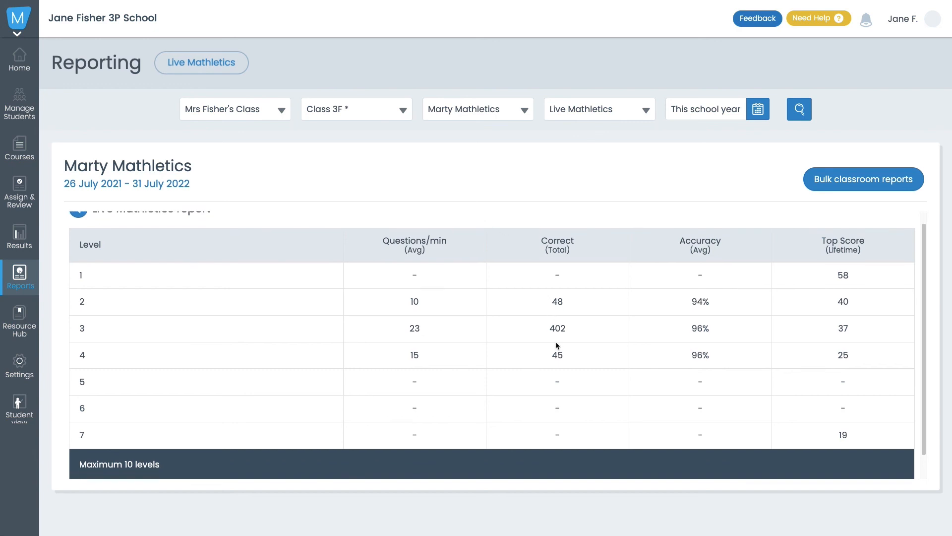
{"action": "scroll", "coordinate": [556, 343], "scroll_direction": "down", "scroll_amount": 2}
{"action": "scroll", "coordinate": [556, 342], "scroll_direction": "up", "scroll_amount": 2}
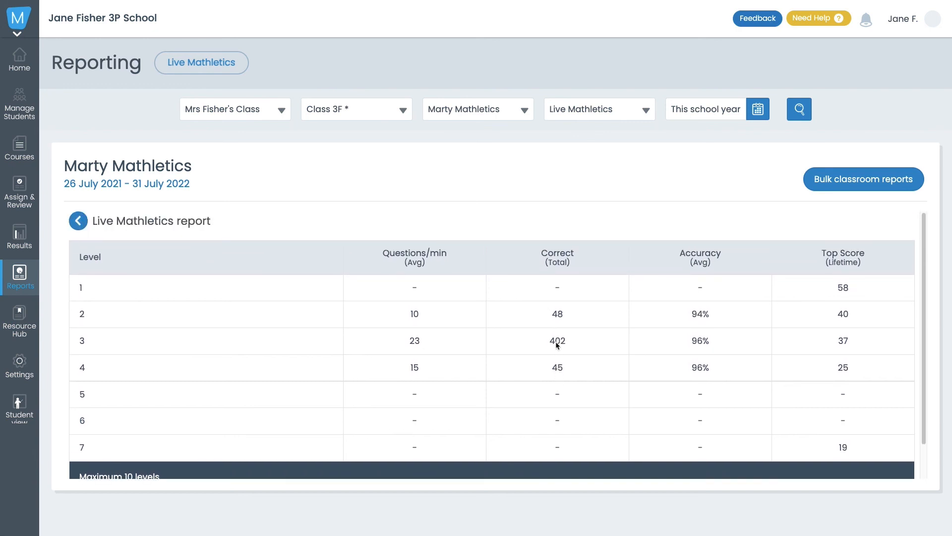